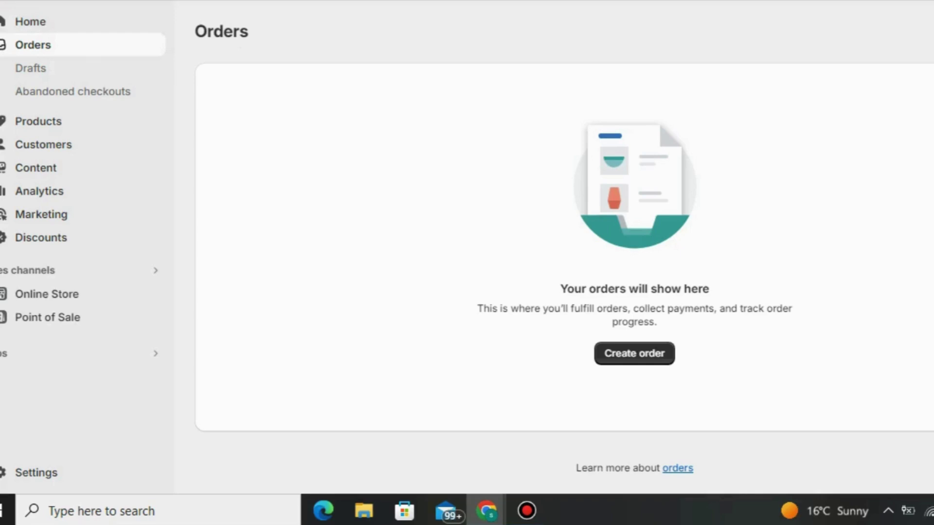
Open the form for adding a new product and look over its publishing, market and organization fields
click(38, 121)
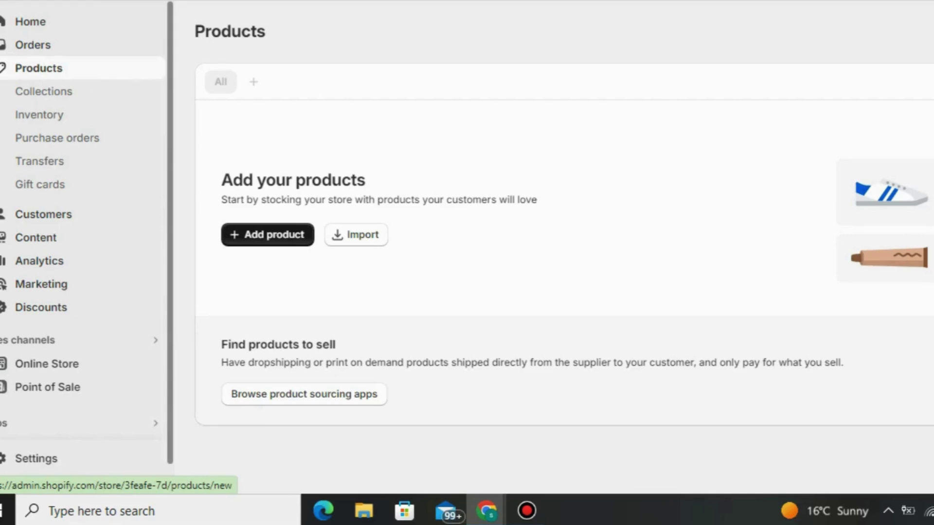
click(267, 234)
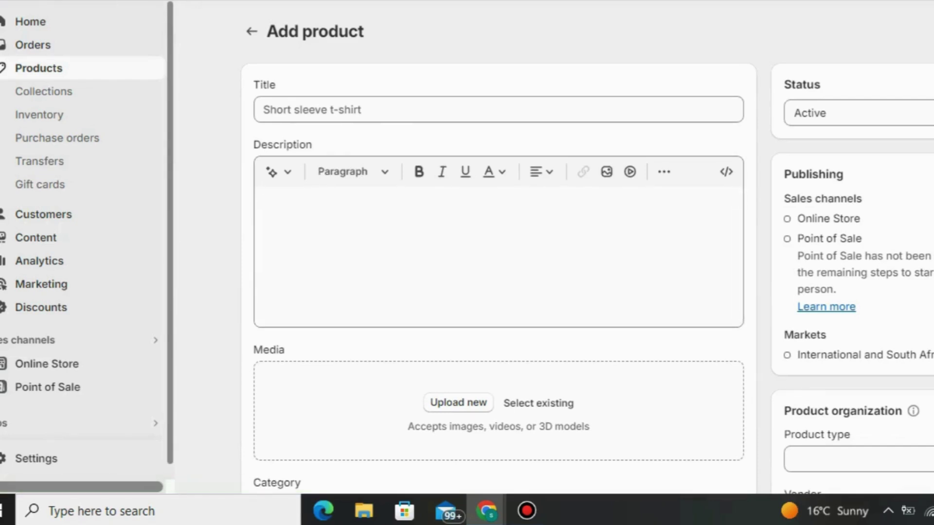
scroll(499, 256, down, 4)
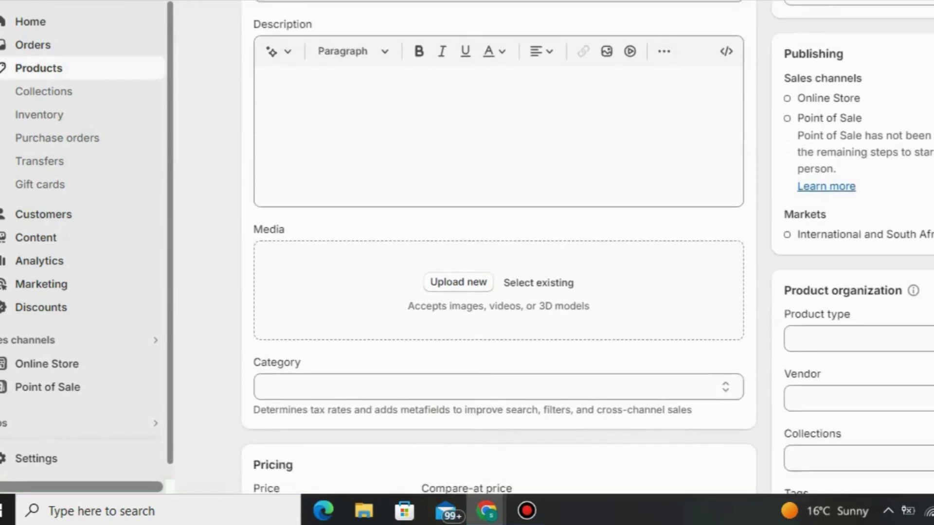
triple_click(866, 143)
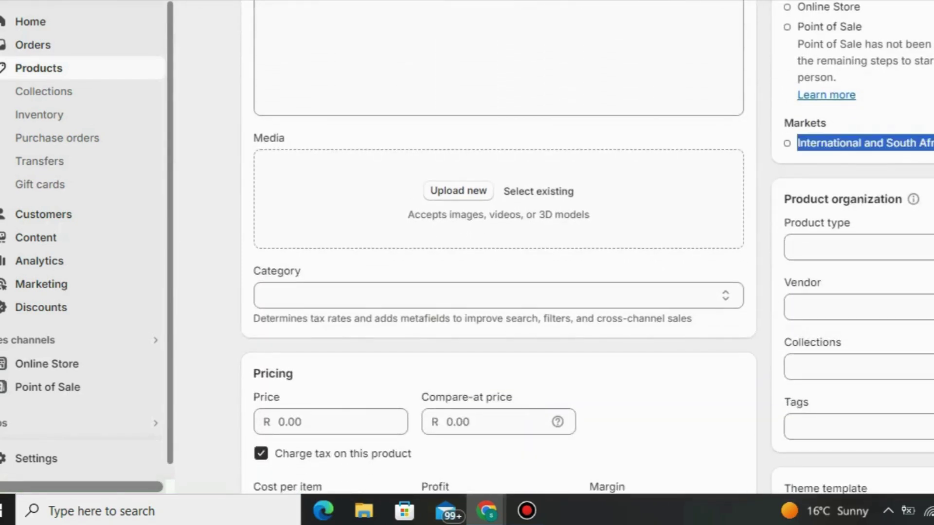
click(866, 143)
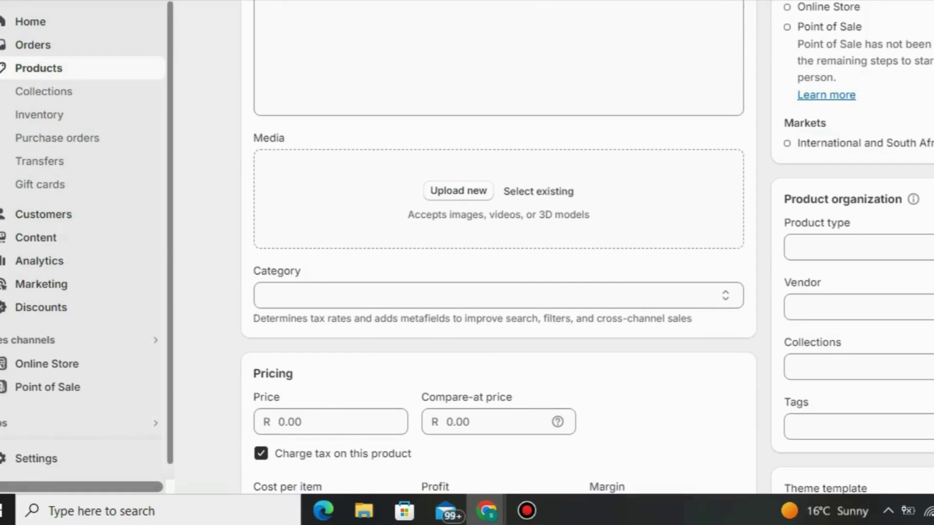
scroll(587, 249, up, 1)
scroll(588, 249, up, 5)
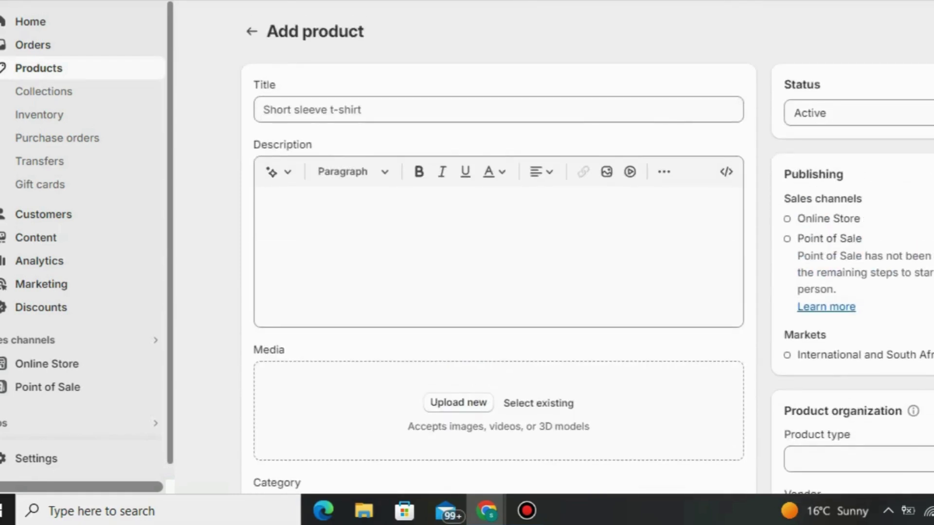
Generate a product description from the keywords "t shirt for men" and keep the generated text
click(264, 110)
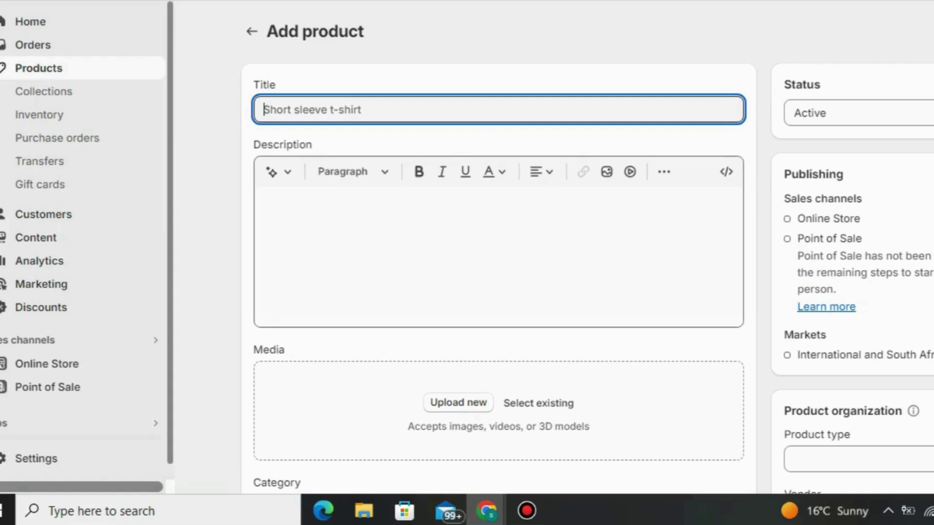
click(264, 203)
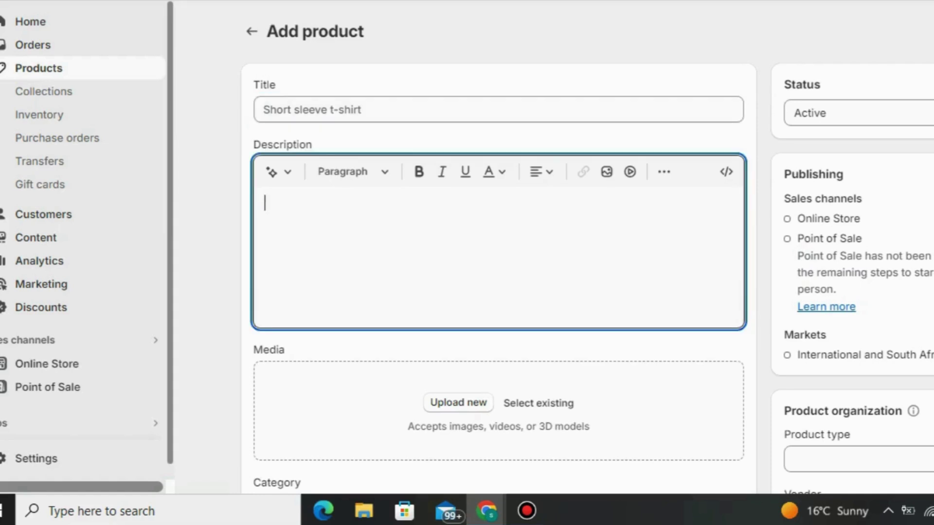
click(276, 172)
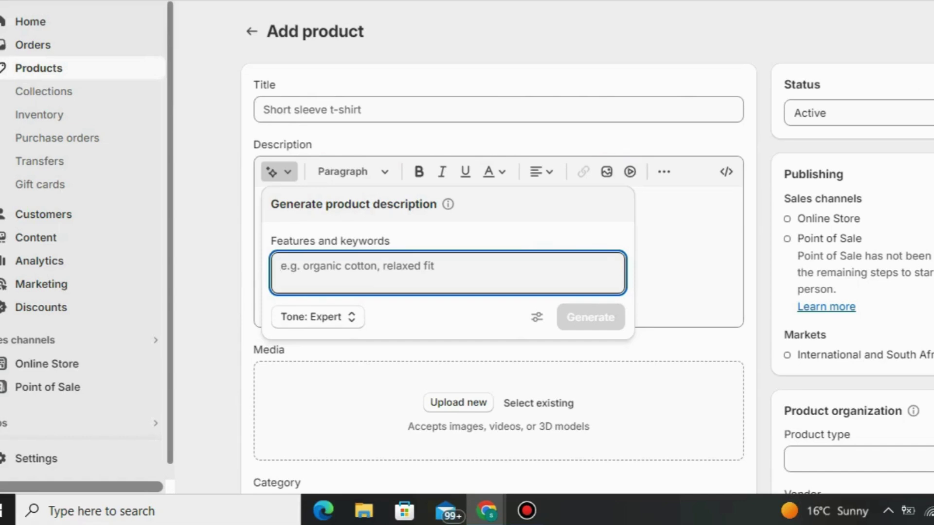
text(t sh)
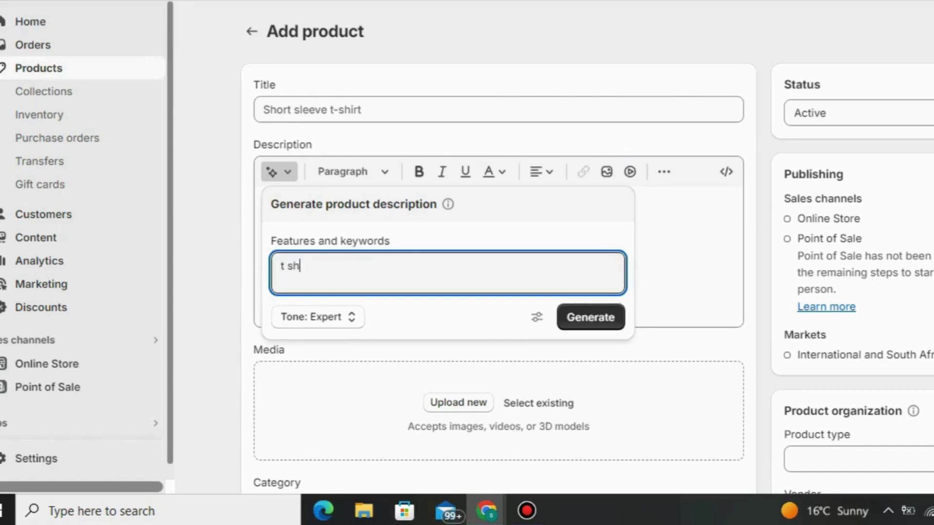
text(irt for men)
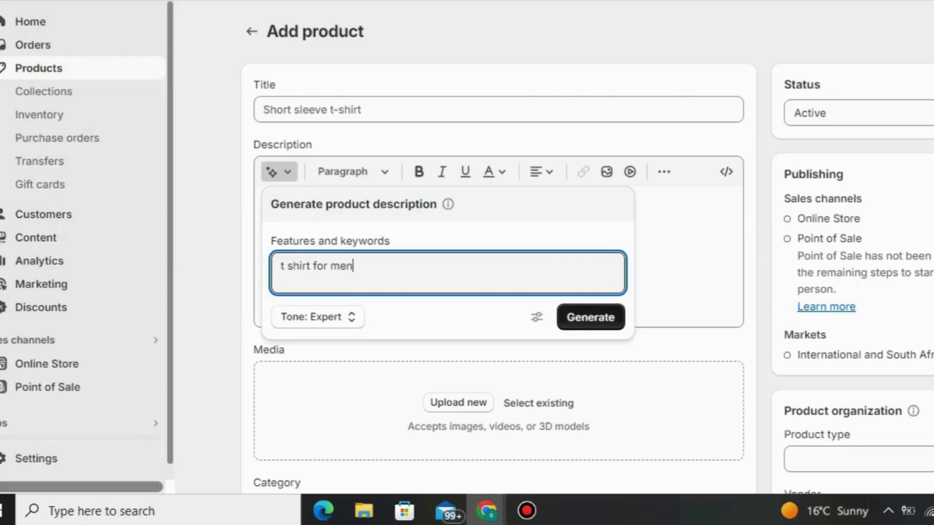
click(591, 317)
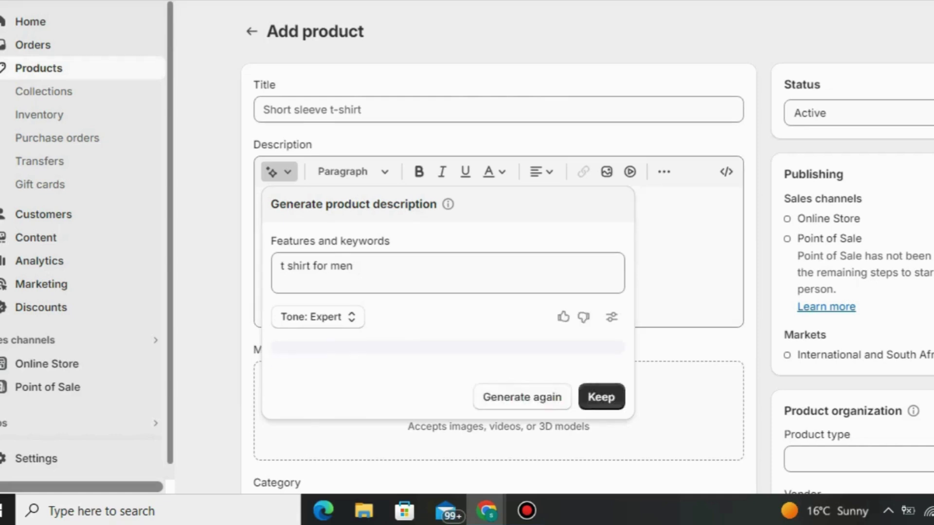
scroll(498, 263, down, 1)
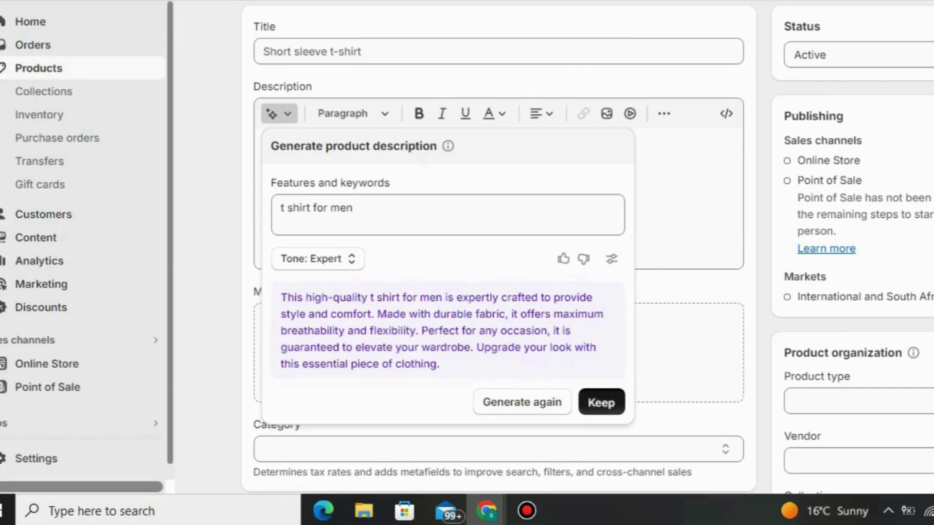
click(601, 401)
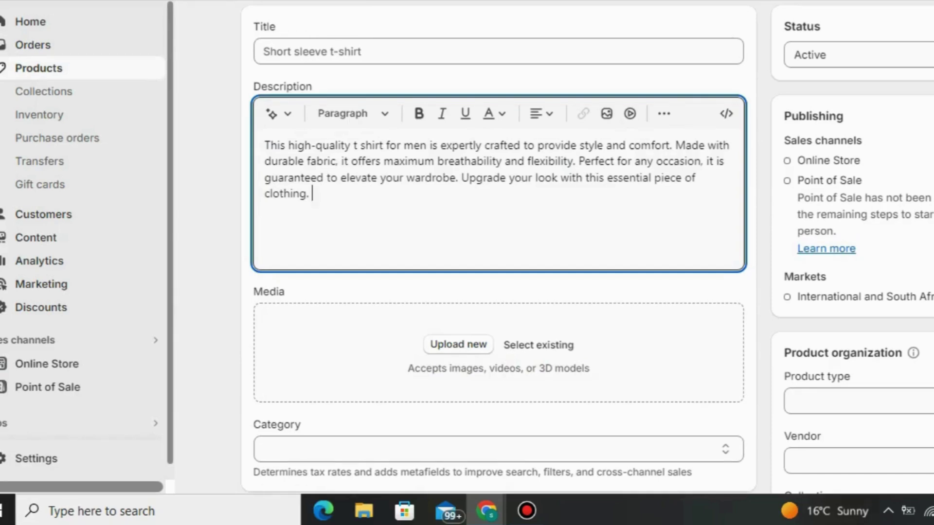
Set the product's category to Apparel & Accessories
scroll(588, 247, down, 1)
scroll(587, 247, down, 3)
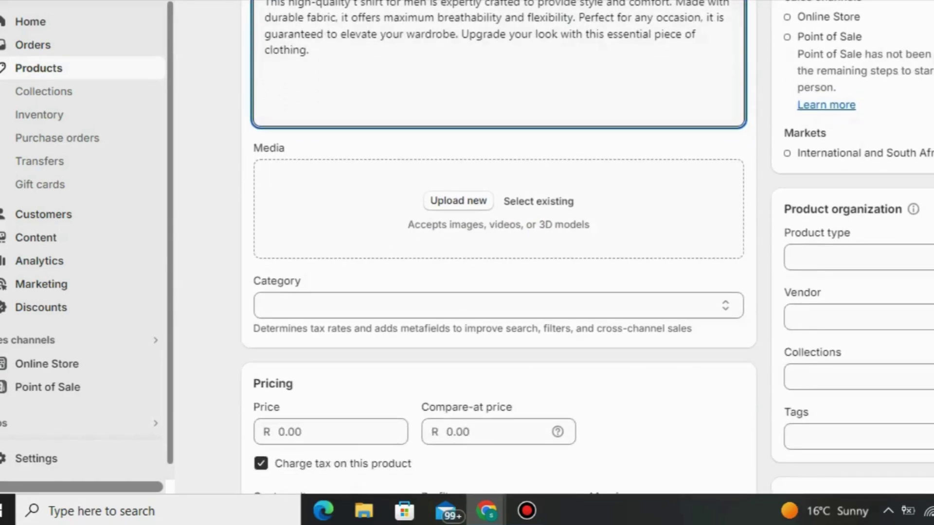
drag(785, 210, 902, 209)
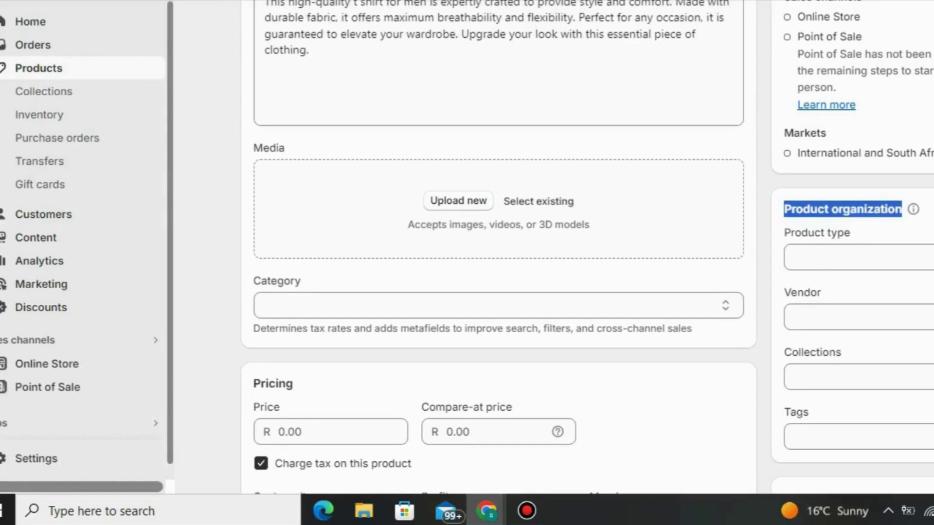
click(842, 209)
triple_click(843, 209)
scroll(498, 247, down, 2)
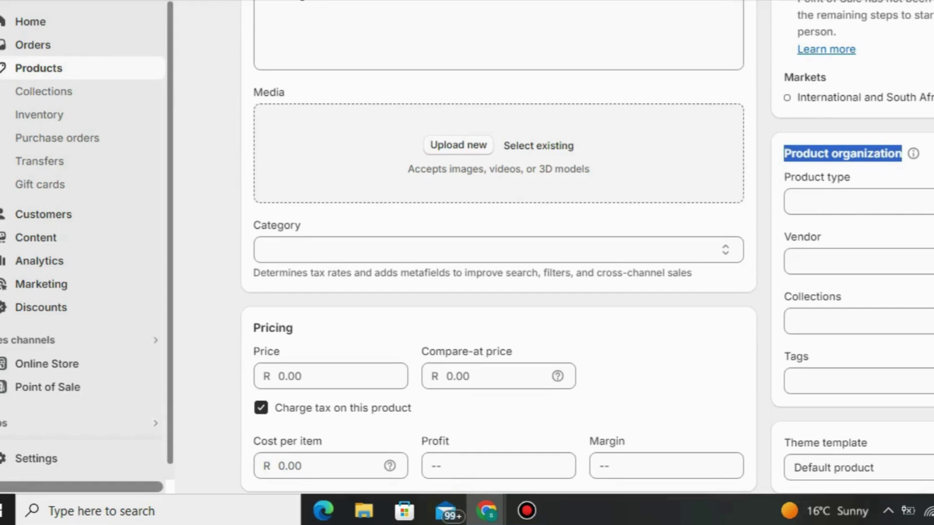
click(498, 250)
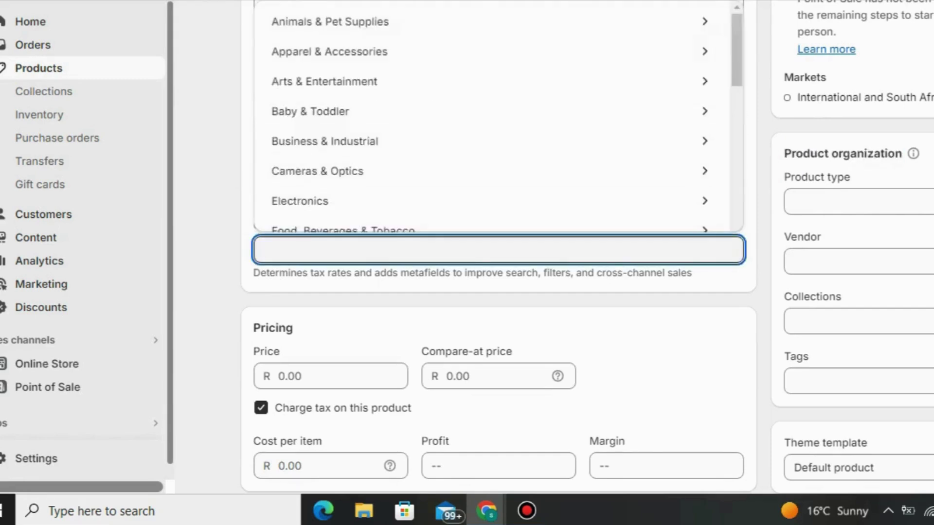
key(Escape)
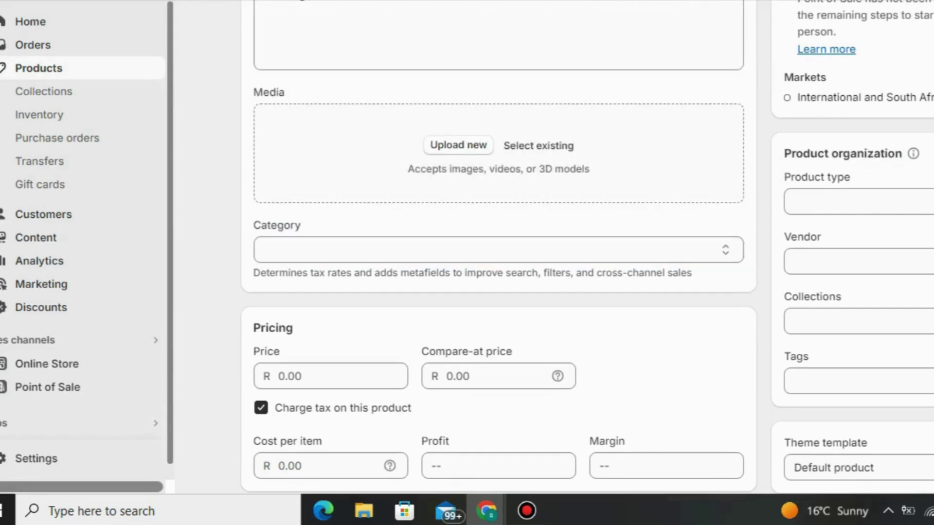
click(498, 250)
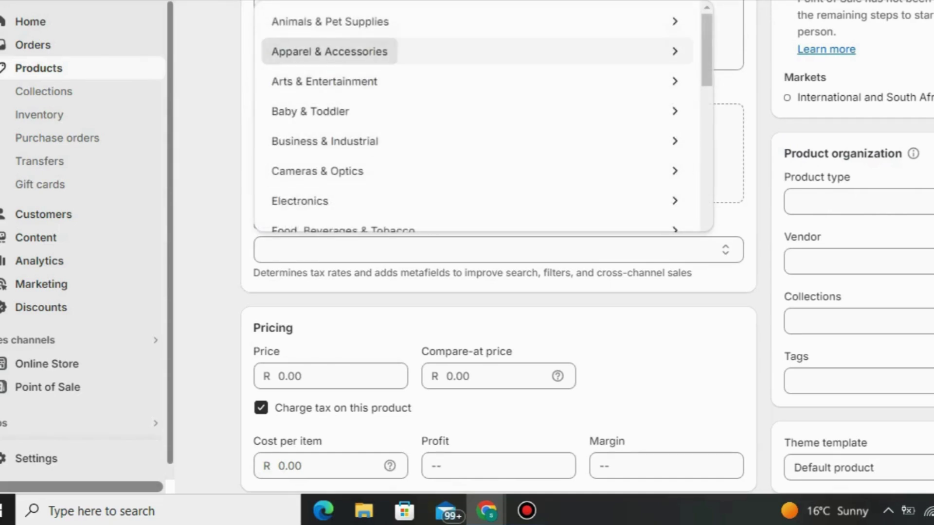
click(330, 51)
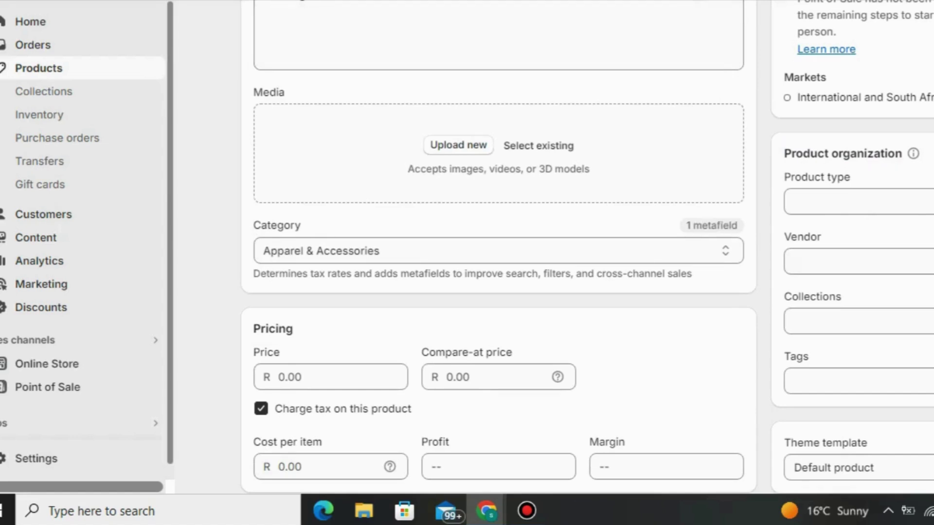
Set the product's price to R 45, compare-at price to R 65 and cost per item to R 23
scroll(499, 243, down, 3)
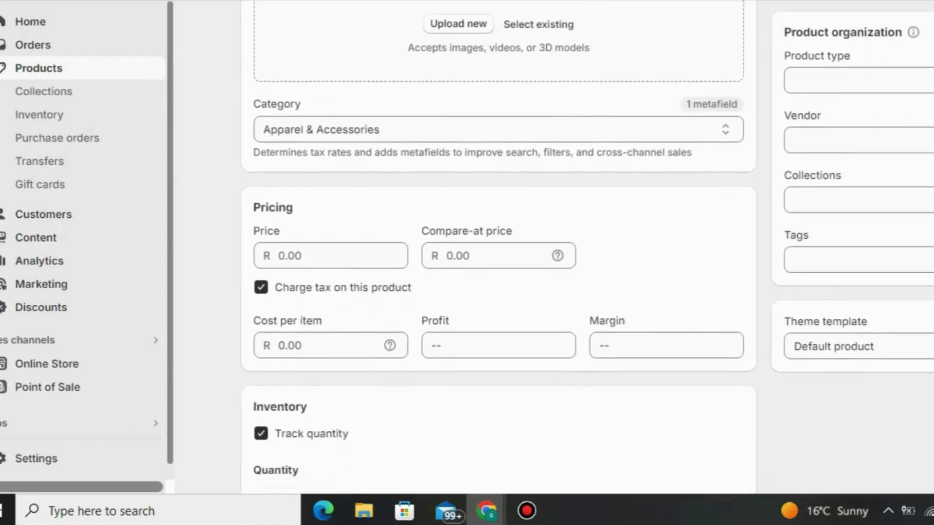
scroll(498, 243, down, 1)
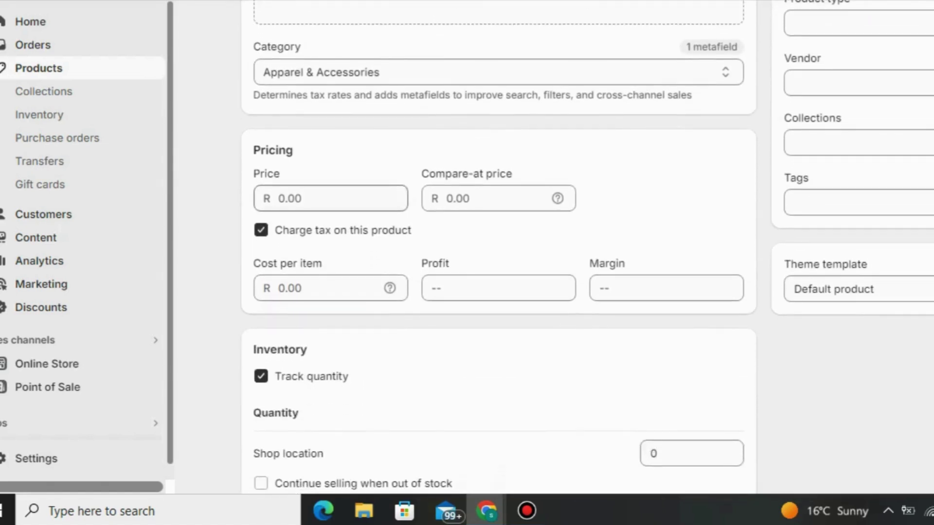
click(331, 198)
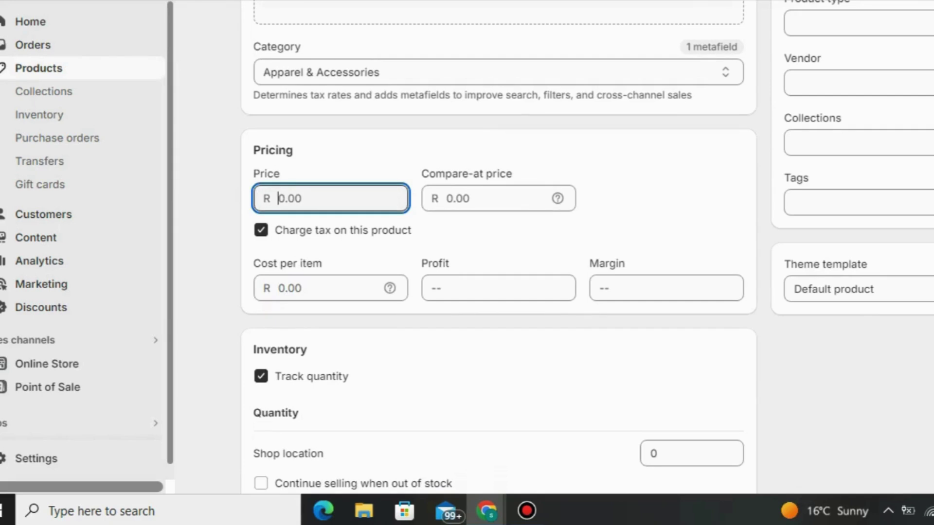
text(45)
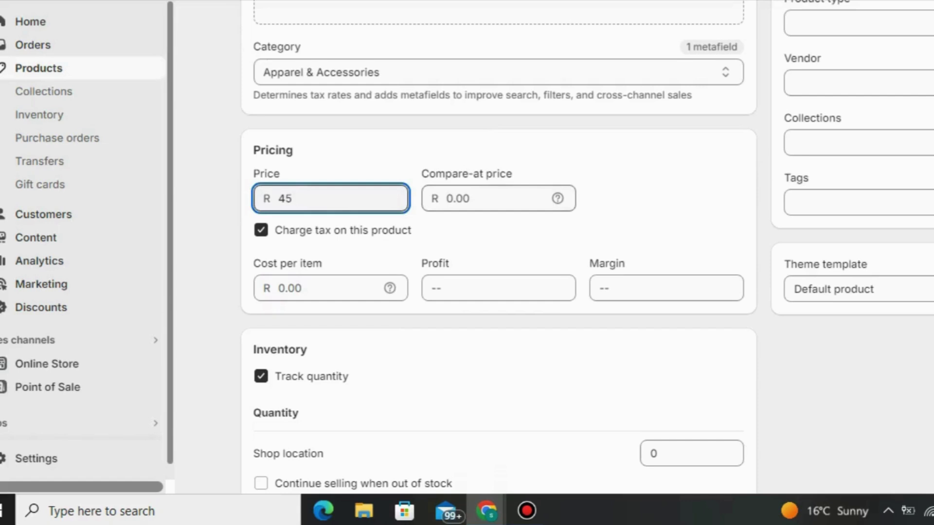
click(498, 198)
text(65)
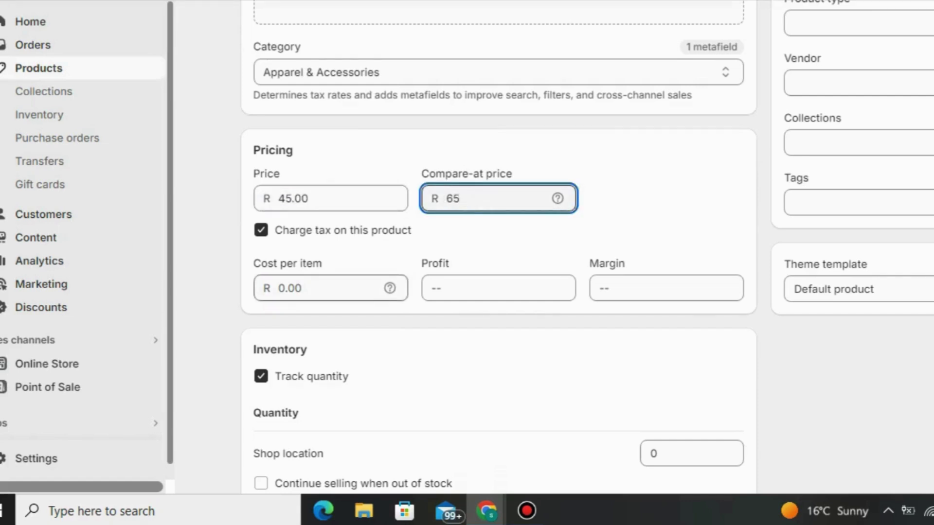
click(330, 288)
text(23)
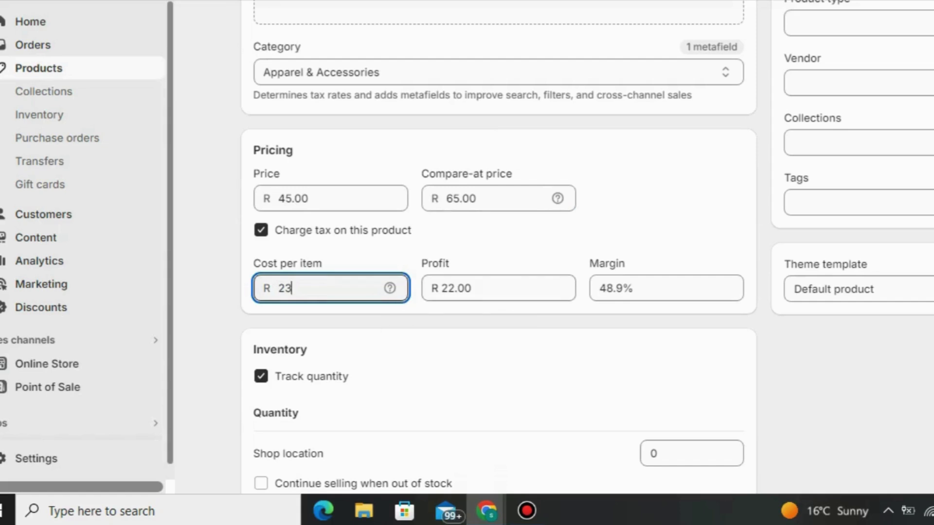
Examine the theme template, inventory, shipping and variant sections of the product form, and return to the products list without saving
triple_click(826, 264)
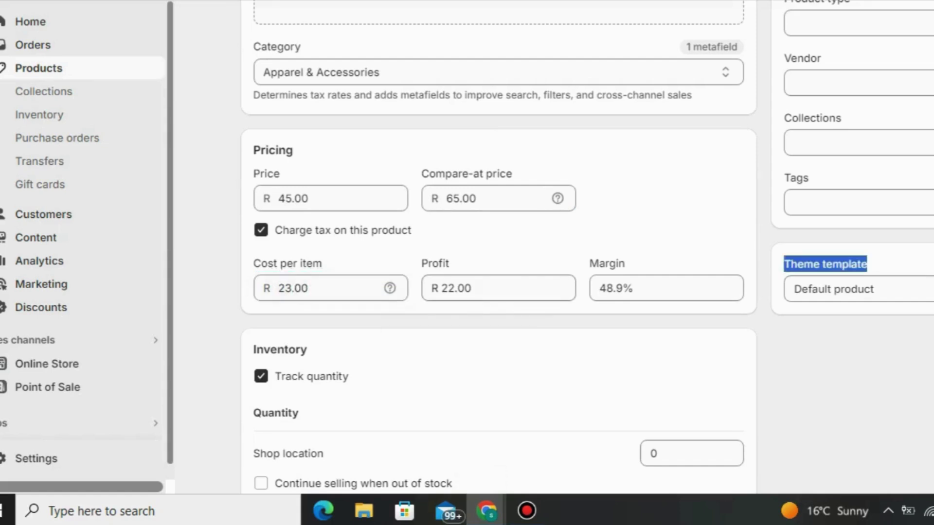
scroll(587, 247, down, 2)
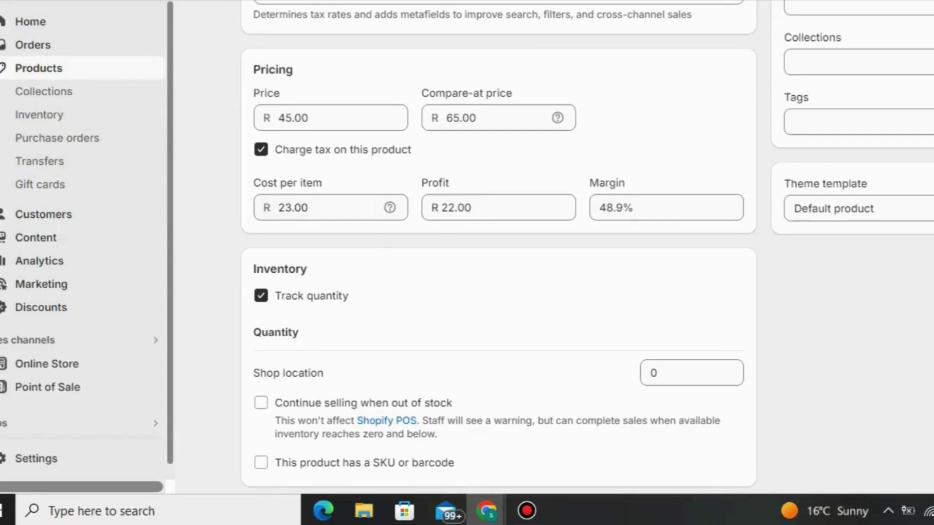
scroll(499, 243, down, 1)
scroll(498, 243, down, 8)
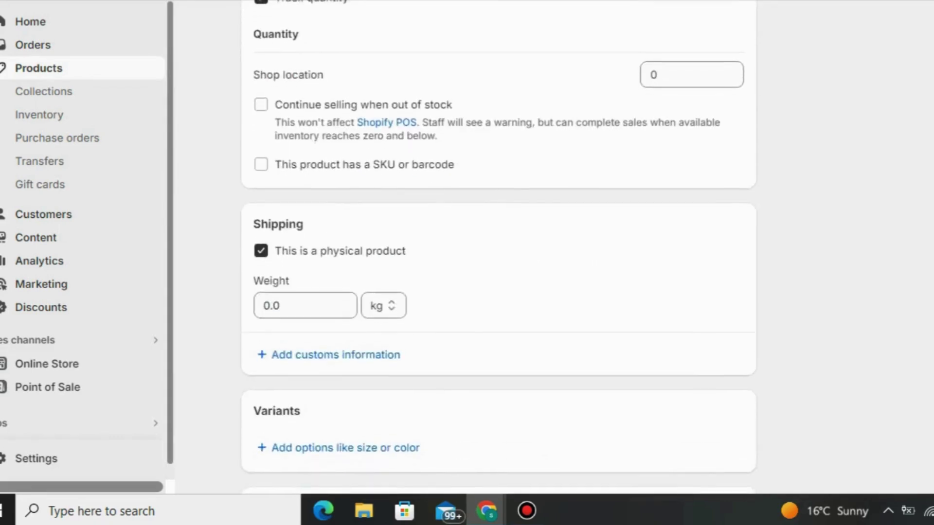
scroll(499, 243, up, 1)
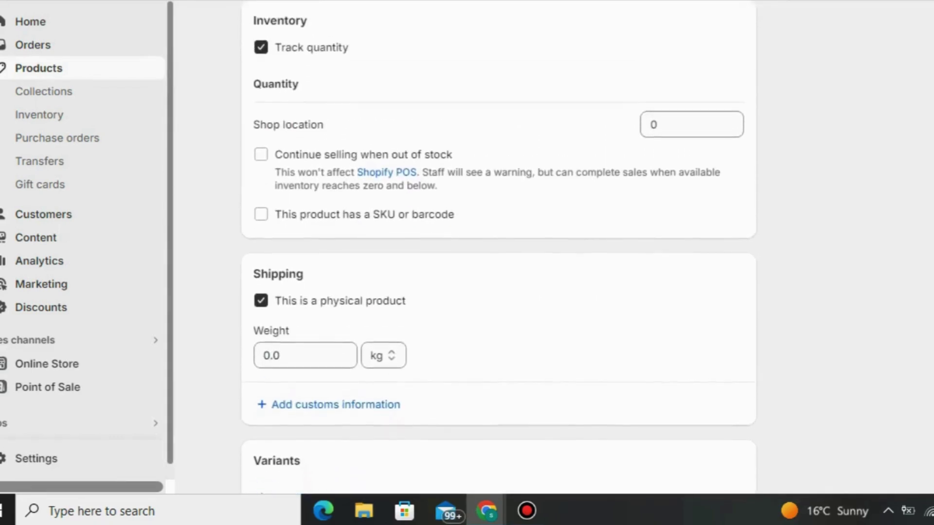
scroll(498, 243, down, 2)
scroll(498, 243, down, 4)
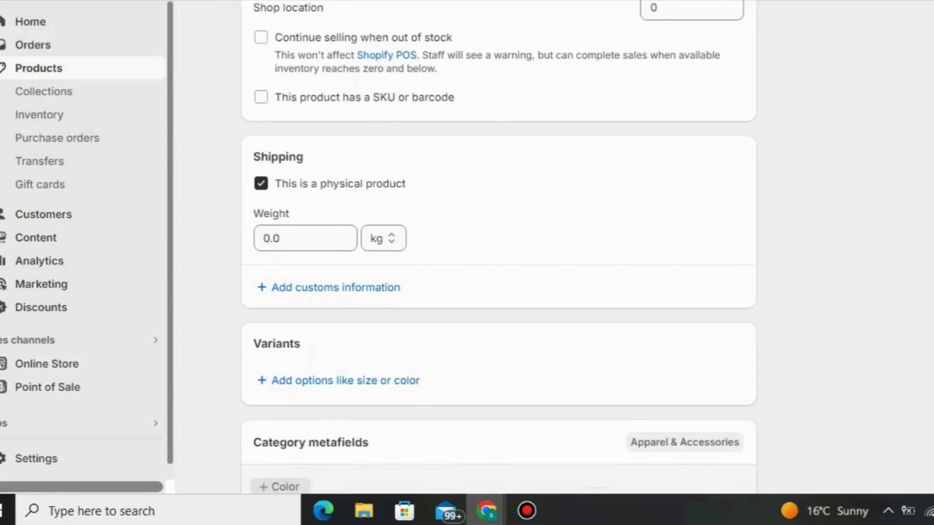
scroll(499, 243, up, 1)
scroll(499, 243, up, 15)
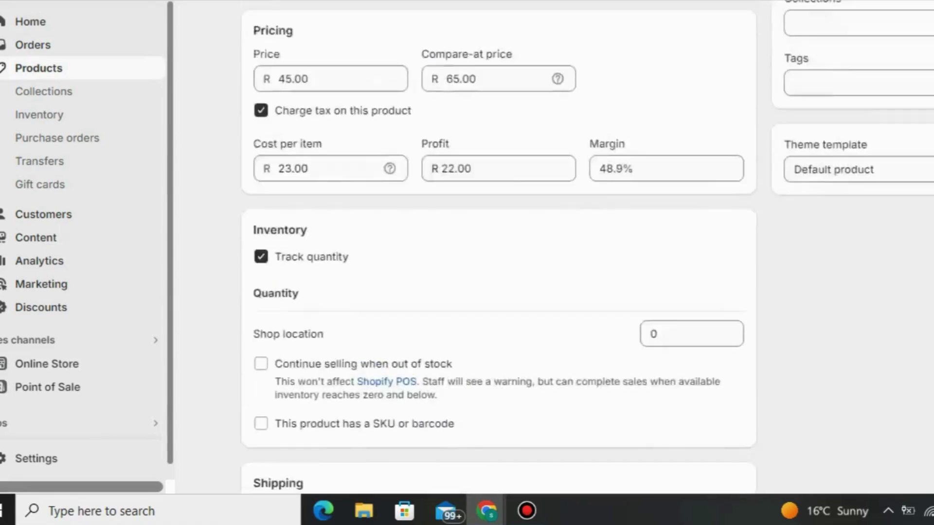
scroll(498, 243, up, 2)
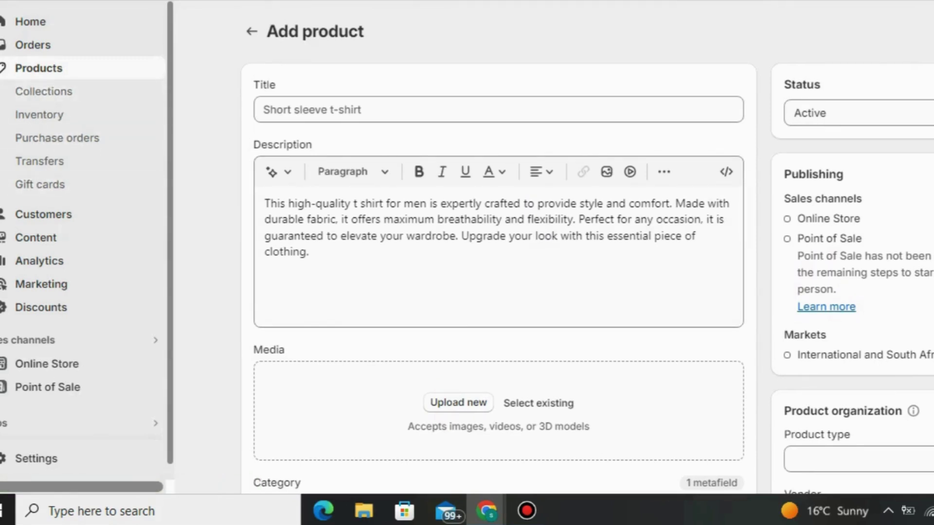
key(alt+Left)
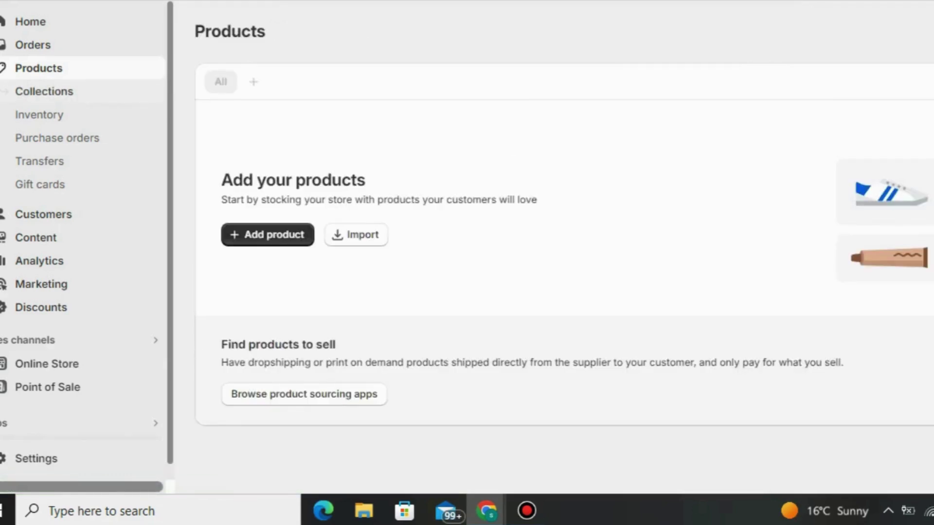
Look through the store's product collections, customers and content metaobjects pages
click(3, 87)
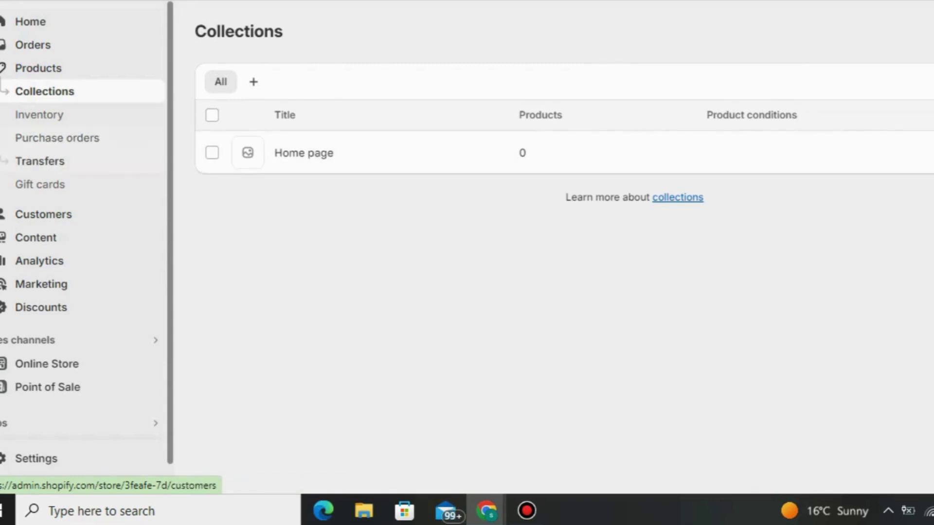
click(43, 215)
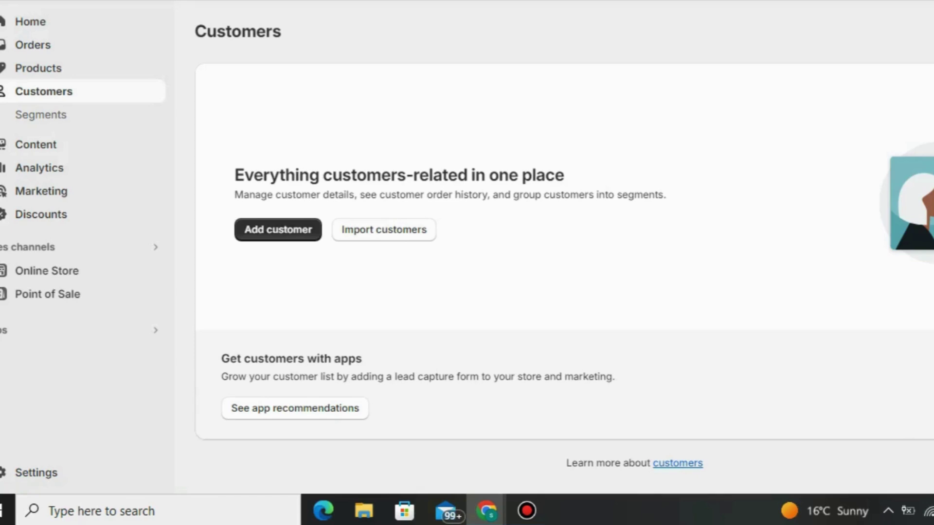
click(14, 145)
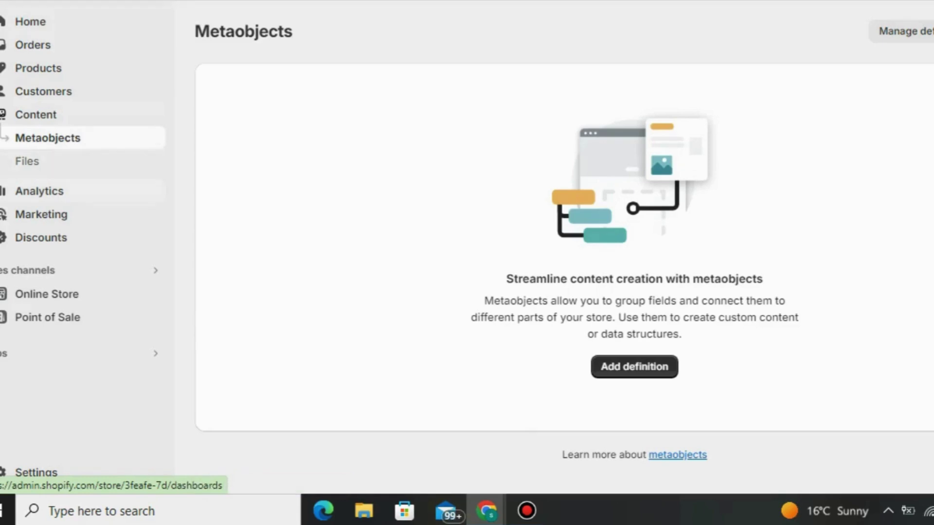
Examine the analytics dashboard's reports on total sales, online store sessions, conversion rate, orders and top selling products
click(40, 191)
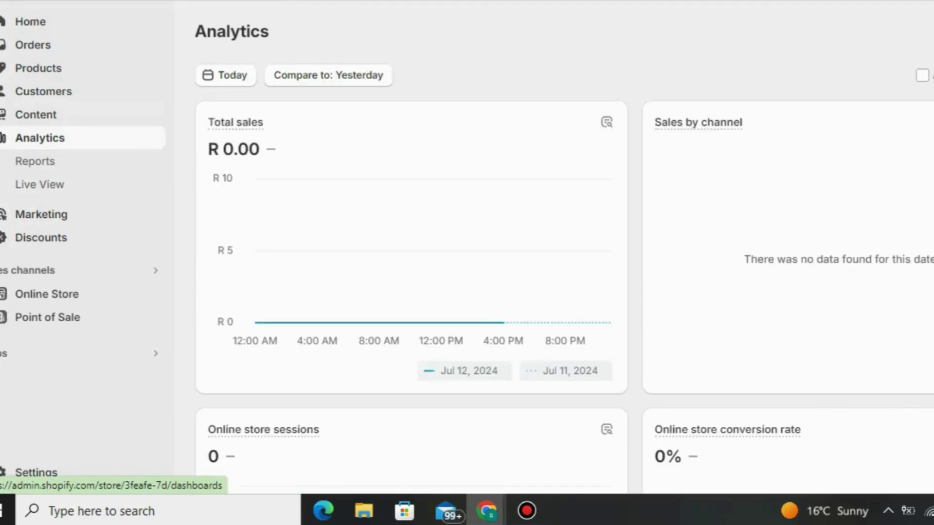
scroll(564, 256, down, 2)
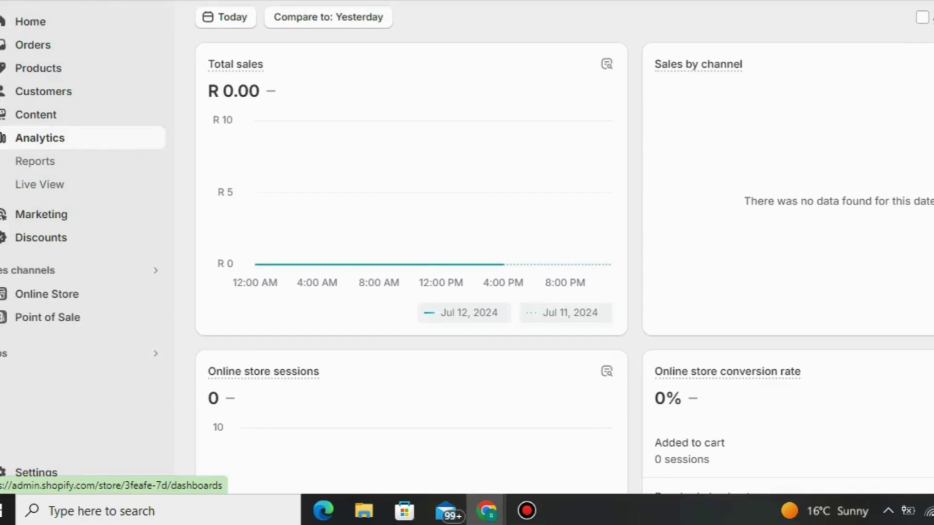
scroll(564, 258, down, 1)
scroll(564, 258, down, 4)
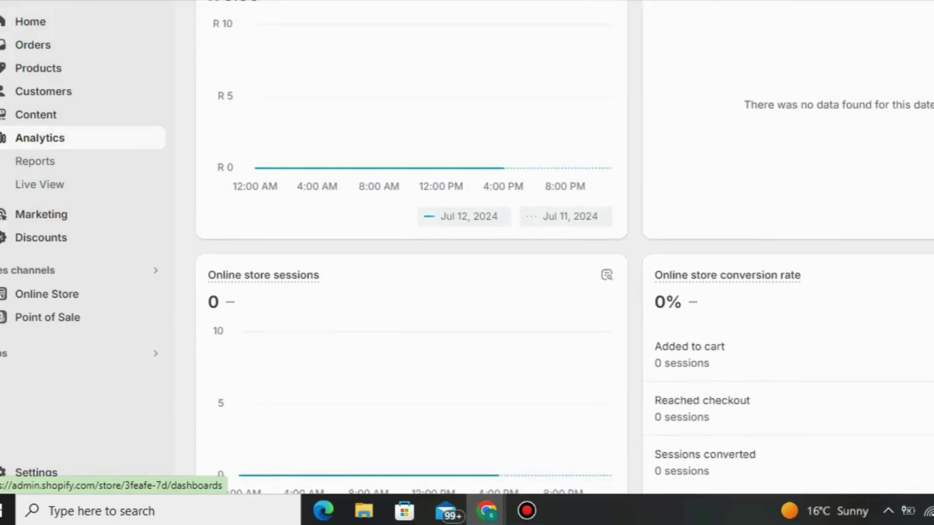
scroll(564, 258, down, 1)
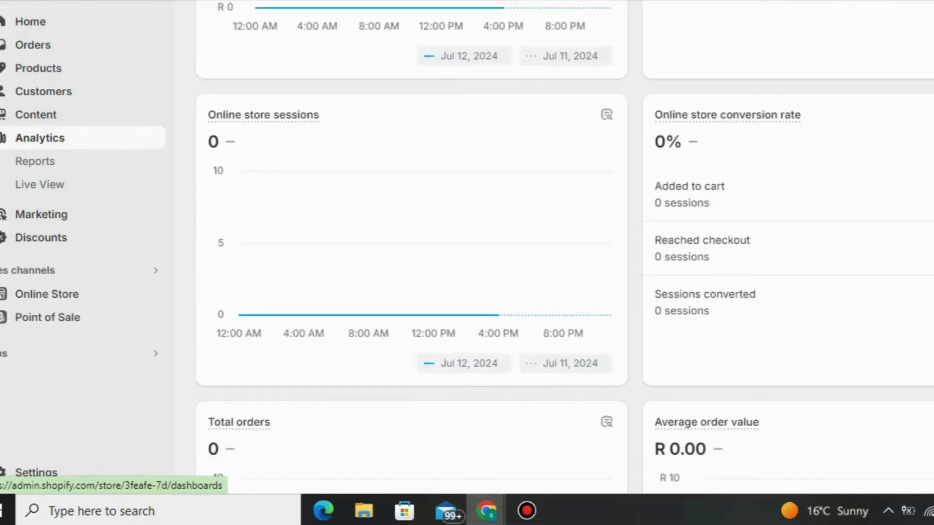
scroll(565, 258, down, 2)
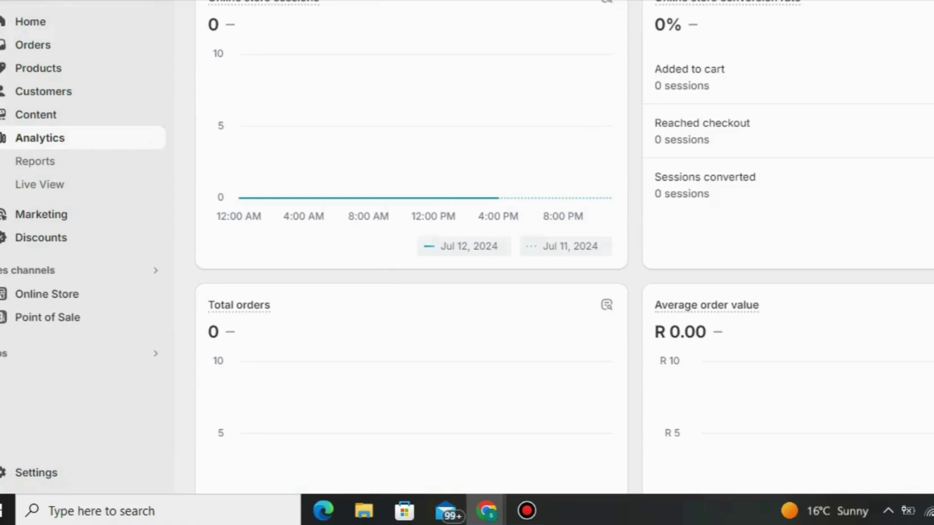
scroll(564, 258, down, 8)
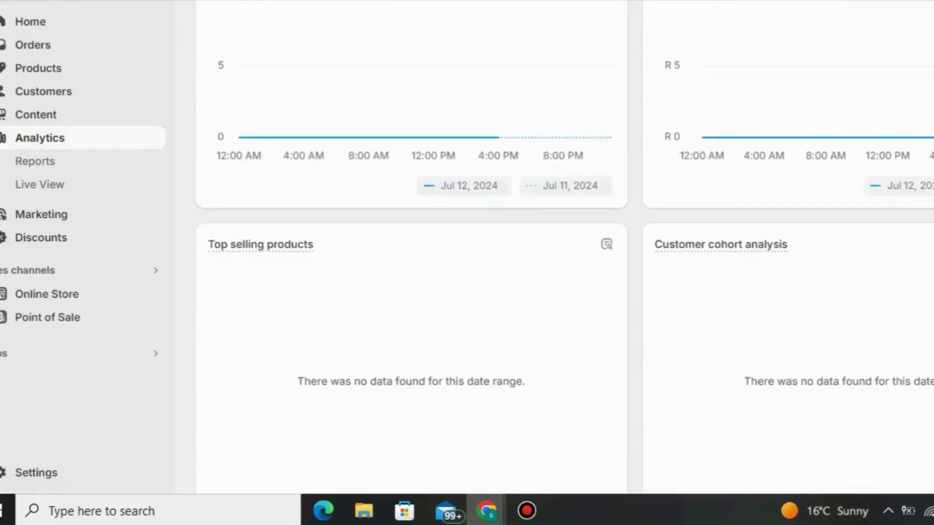
scroll(564, 258, down, 2)
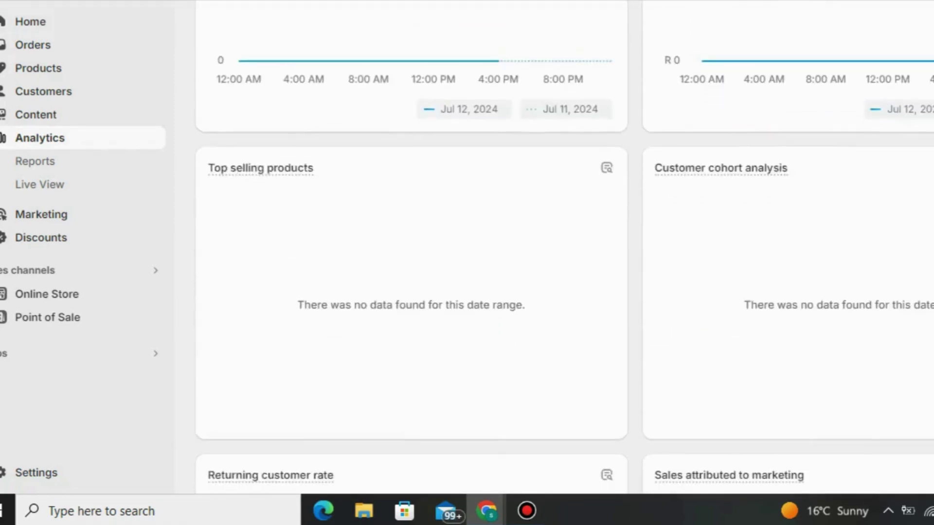
mouse_move(261, 147)
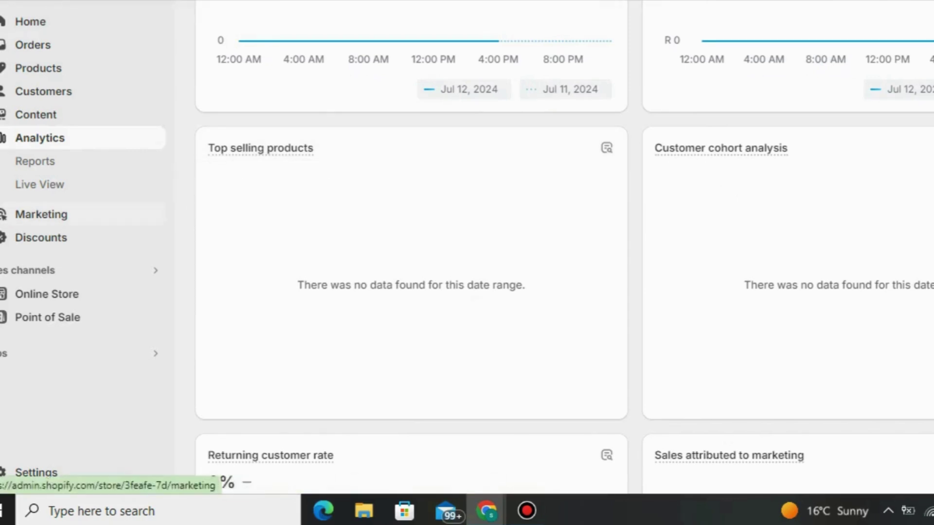
Review the marketing overview, including the sales and orders attributed to marketing and the top marketing channels
click(4, 216)
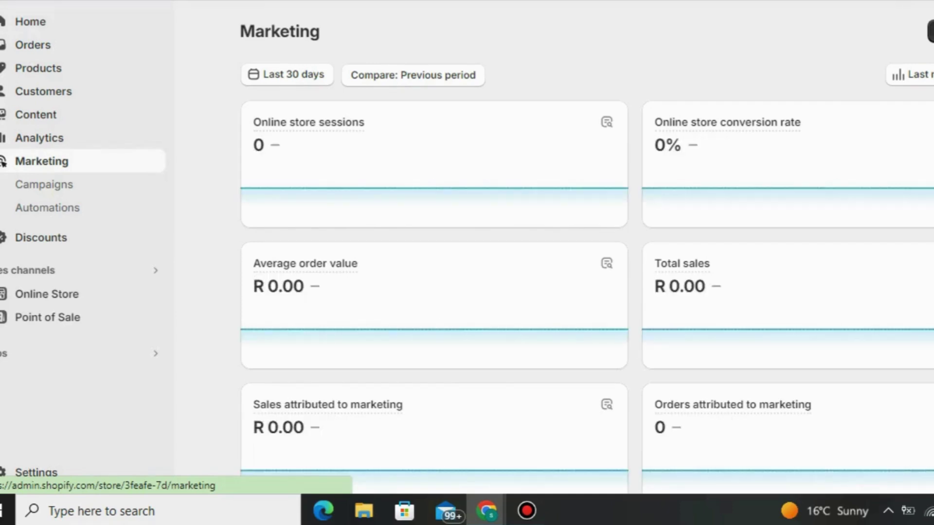
scroll(3, 162, down, 4)
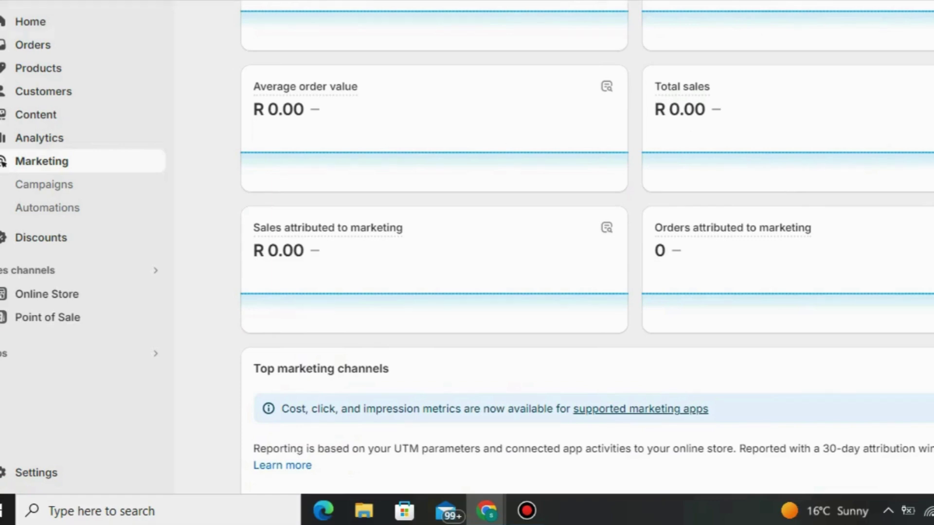
drag(253, 227, 811, 228)
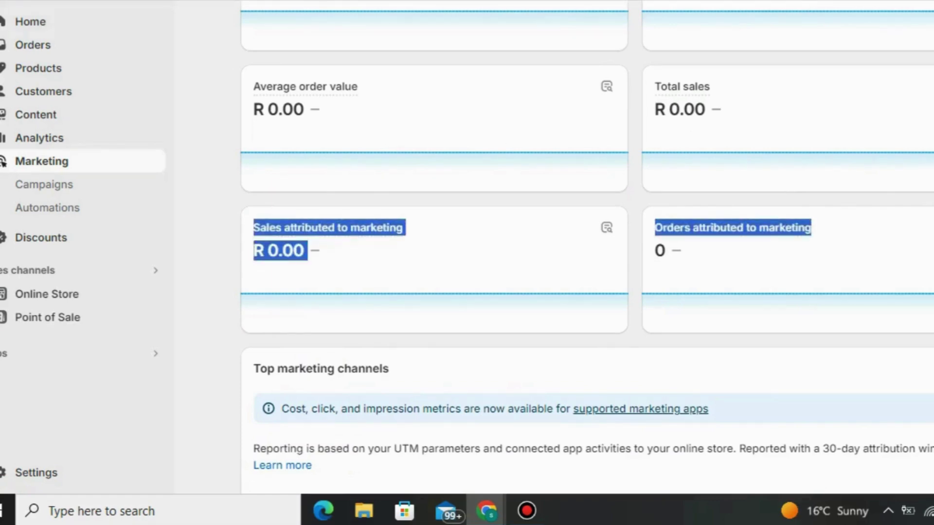
scroll(554, 247, down, 3)
scroll(554, 247, down, 1)
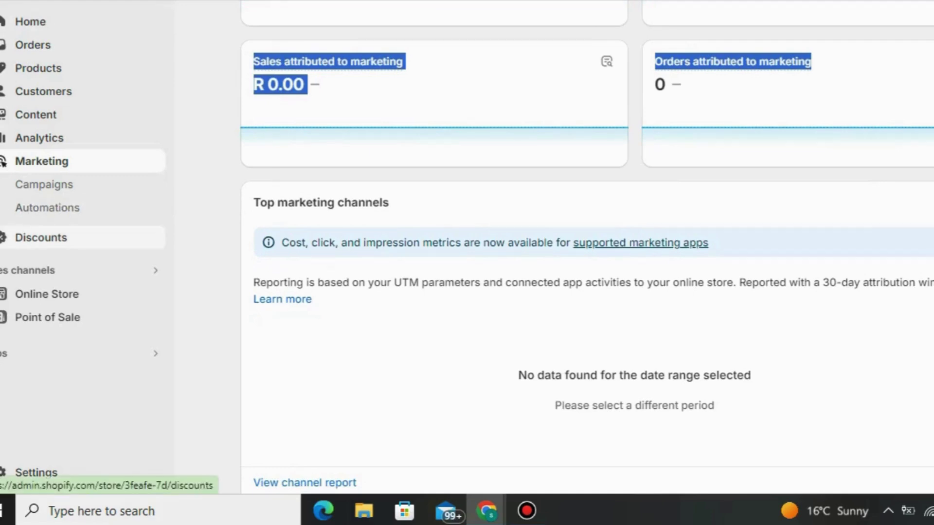
View the store's discounts page and open the themes of the online store
click(10, 237)
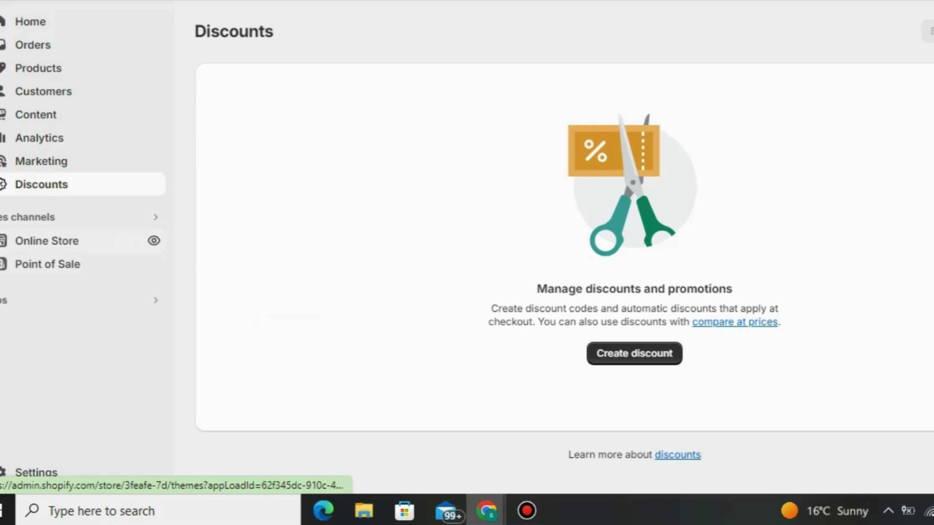
click(47, 241)
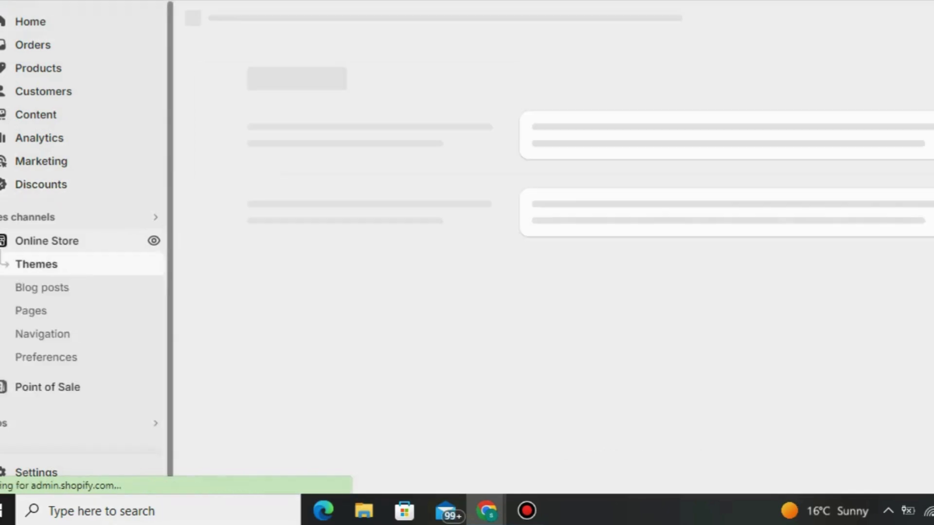